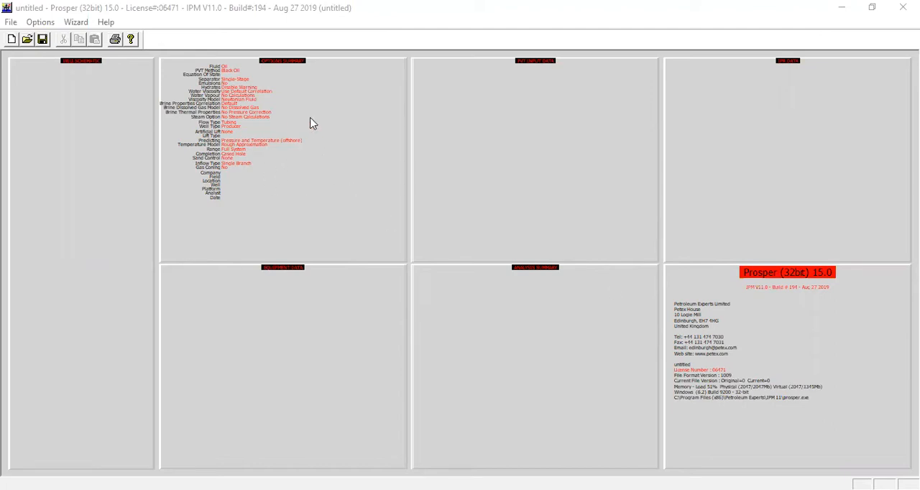
- In the system summary, keep artificial lift at None, set the well completion's sand control to Gravel Pack, and accept the options
{"action": "double_click", "coordinate": [320, 165]}
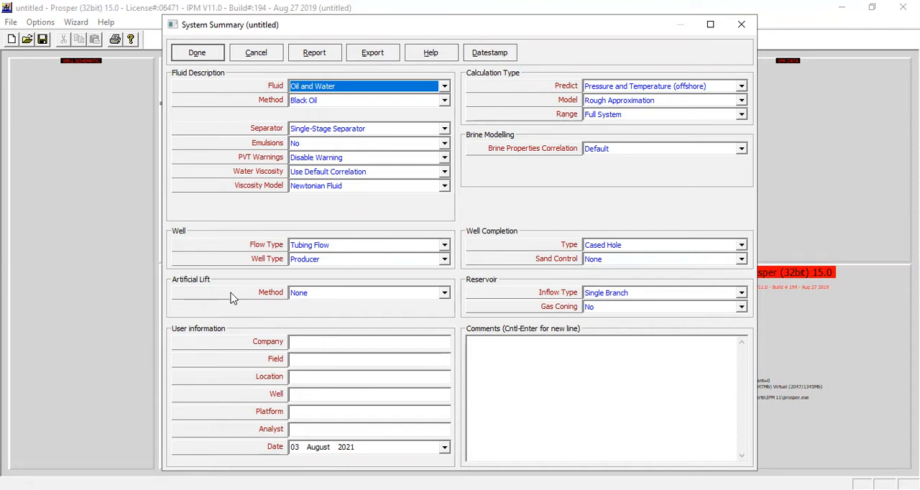
{"action": "left_click", "coordinate": [318, 295]}
{"action": "left_click", "coordinate": [319, 303]}
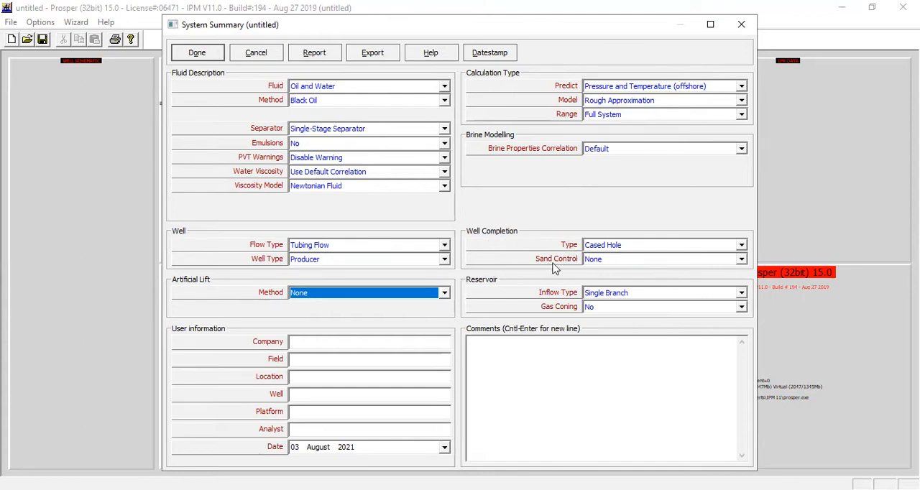
{"action": "left_click", "coordinate": [606, 260]}
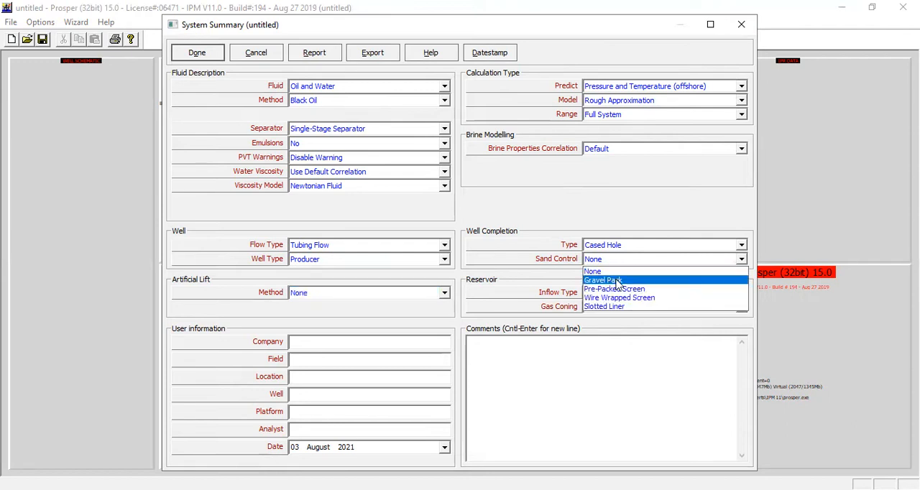
{"action": "left_click", "coordinate": [617, 282]}
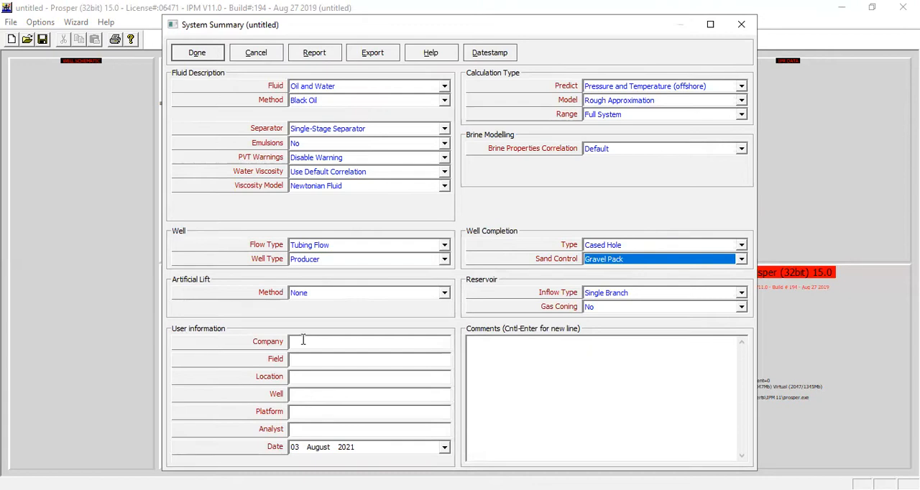
{"action": "left_click", "coordinate": [327, 346]}
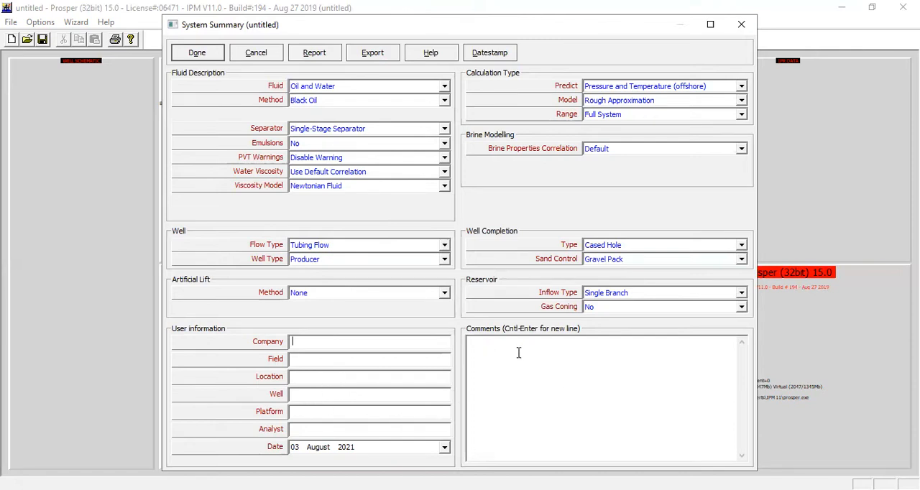
{"action": "left_click", "coordinate": [490, 346]}
{"action": "left_click", "coordinate": [206, 58]}
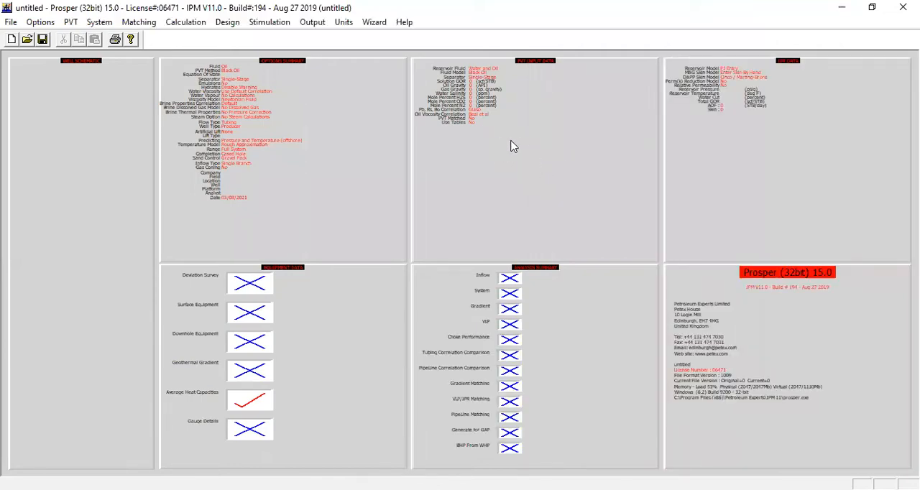
- Paste the PVT input data: solution GOR 800 scf/STB, oil gravity 37 API, gas gravity 0.76 and water salinity 23000 ppm
{"action": "double_click", "coordinate": [519, 140]}
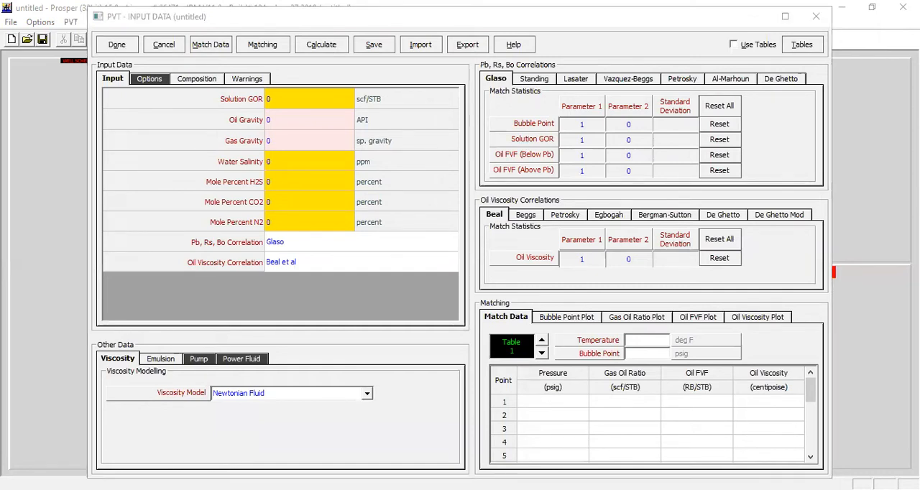
{"action": "left_click", "coordinate": [298, 101]}
{"action": "type", "text": "800 37 0.76 23000 0 0 0"}
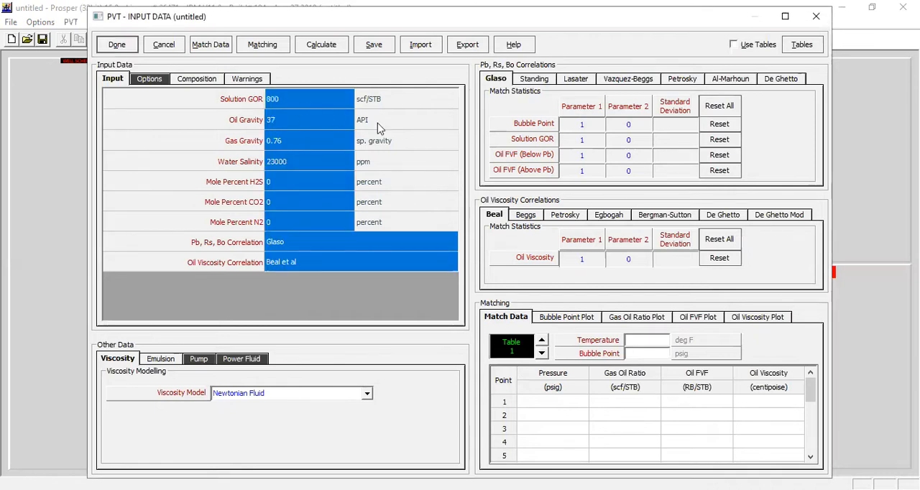
{"action": "left_click", "coordinate": [179, 107]}
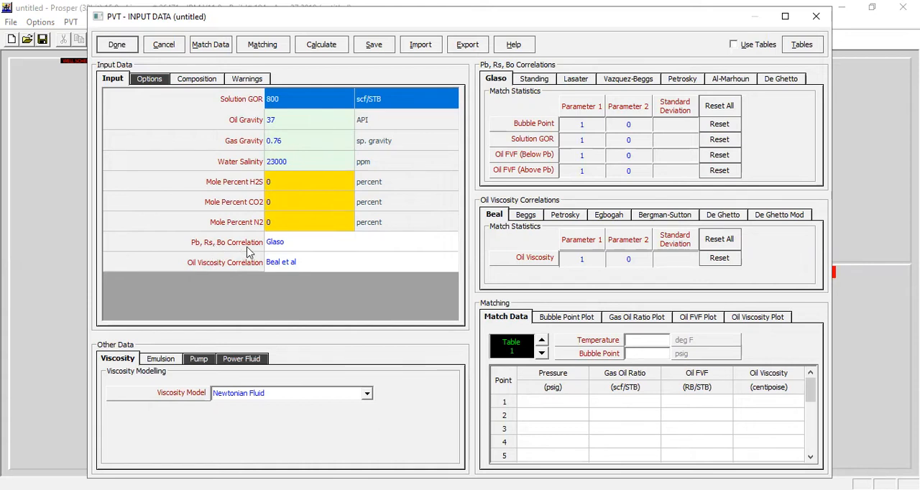
- Choose Glaso as the Pb, Rs, Bo correlation for the PVT input
{"action": "left_click", "coordinate": [308, 252]}
{"action": "left_click", "coordinate": [451, 240]}
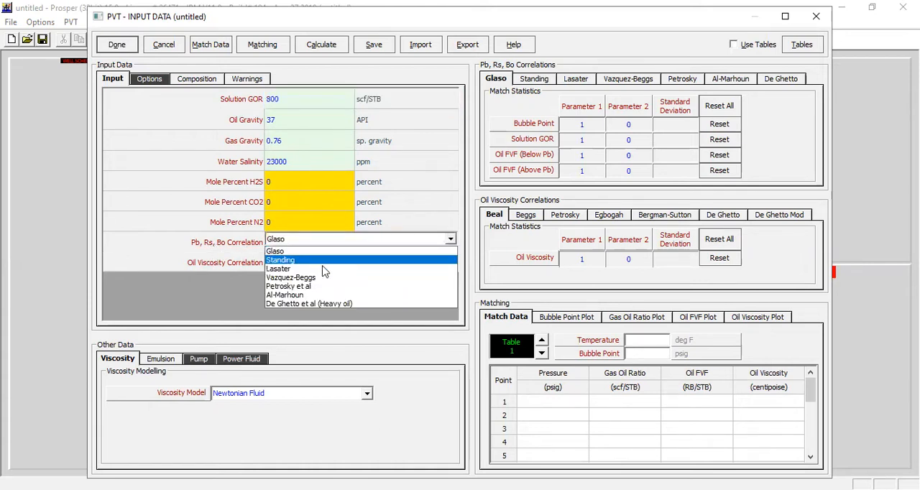
{"action": "left_click", "coordinate": [289, 253]}
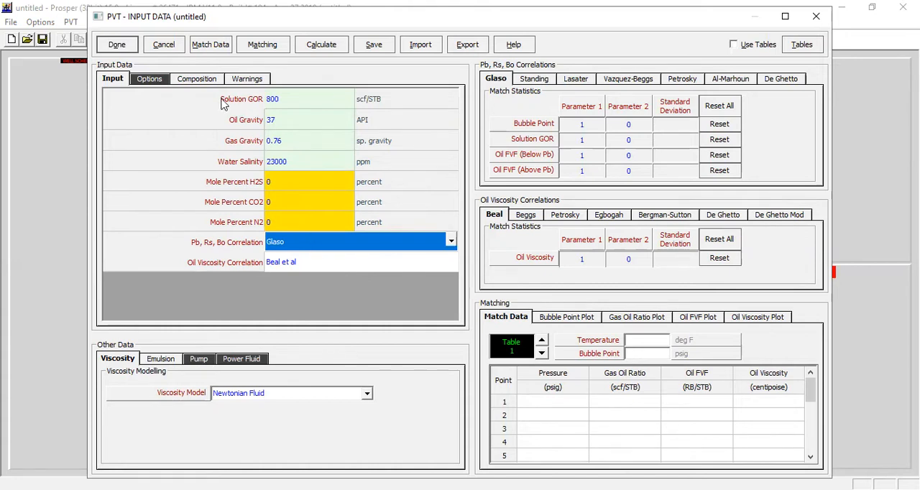
- Paste five PVT match points from 4000 to 1000 psig, with temperature 210 deg F and bubble point 3500 psig
{"action": "left_click", "coordinate": [211, 45]}
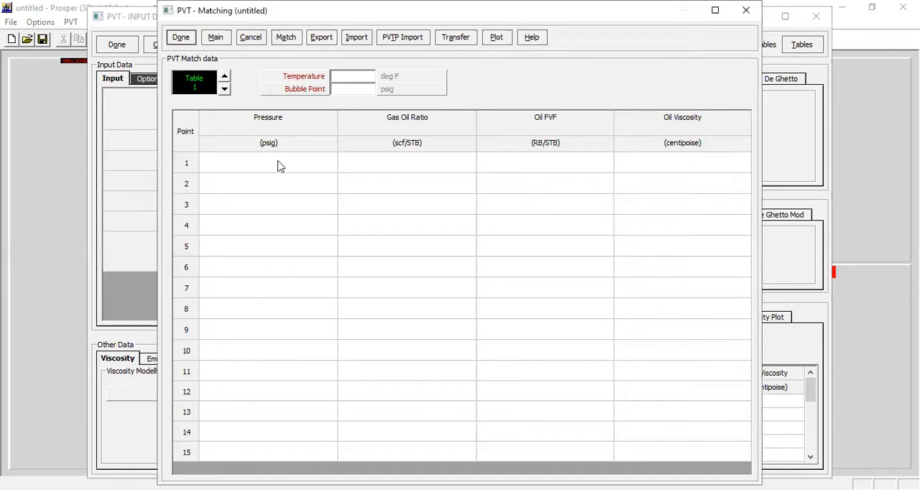
{"action": "left_click", "coordinate": [280, 167]}
{"action": "type", "text": "4000\t800\t1.42\t0.364 3500\t800\t1.432\t0.35 3000\t655\t1.352\t0.403 2400\t500\t1.273\t0.48 1000\t190\t1.12\t0.7205"}
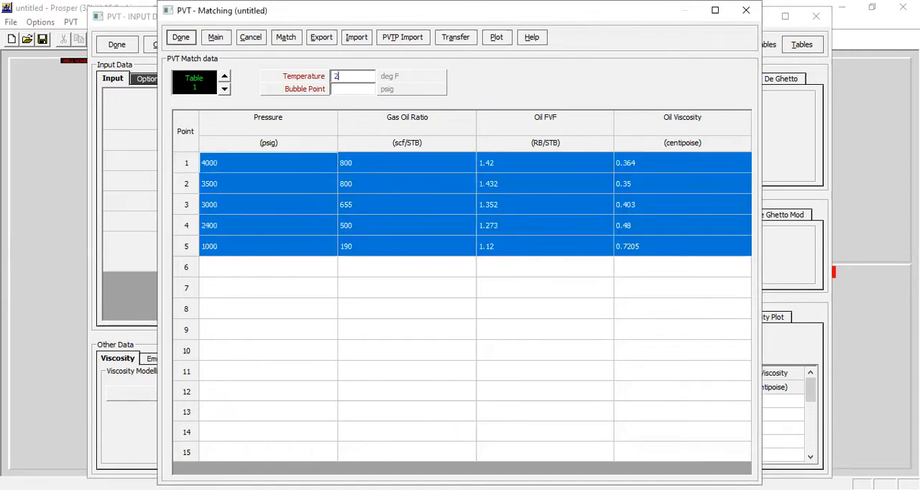
{"action": "key", "text": "Tab"}
- Run the PVT matching calculation for all match variables and correlations
{"action": "left_click", "coordinate": [286, 41]}
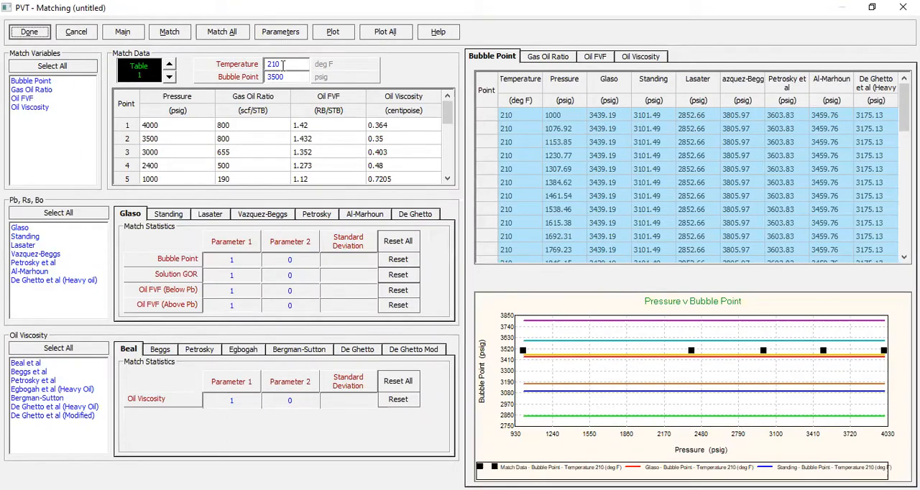
{"action": "left_click", "coordinate": [232, 37]}
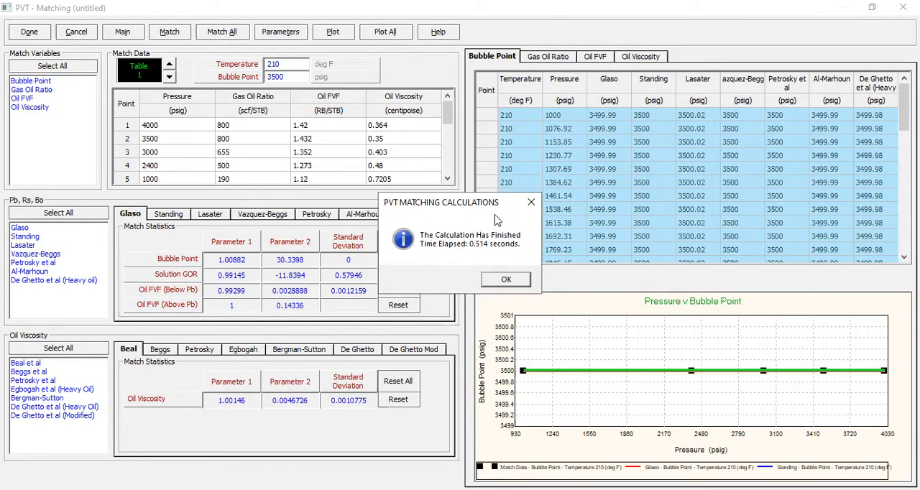
{"action": "left_click", "coordinate": [507, 280]}
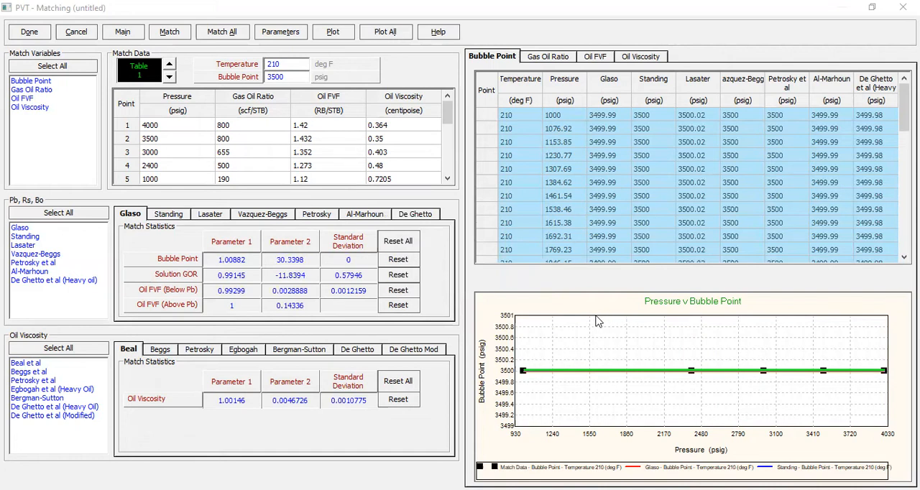
- Plot the matching results by temperature and compare the calculated and match data gas oil ratio curves at 210 deg F
{"action": "left_click", "coordinate": [342, 40]}
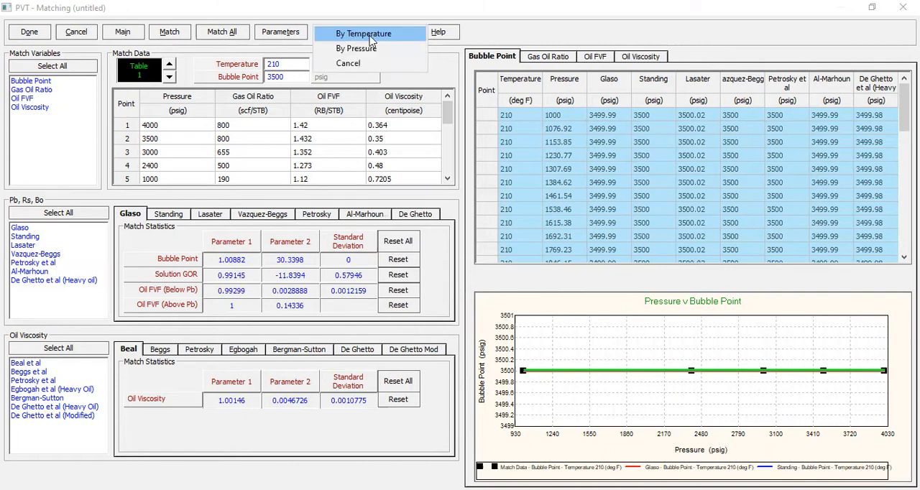
{"action": "left_click", "coordinate": [368, 35]}
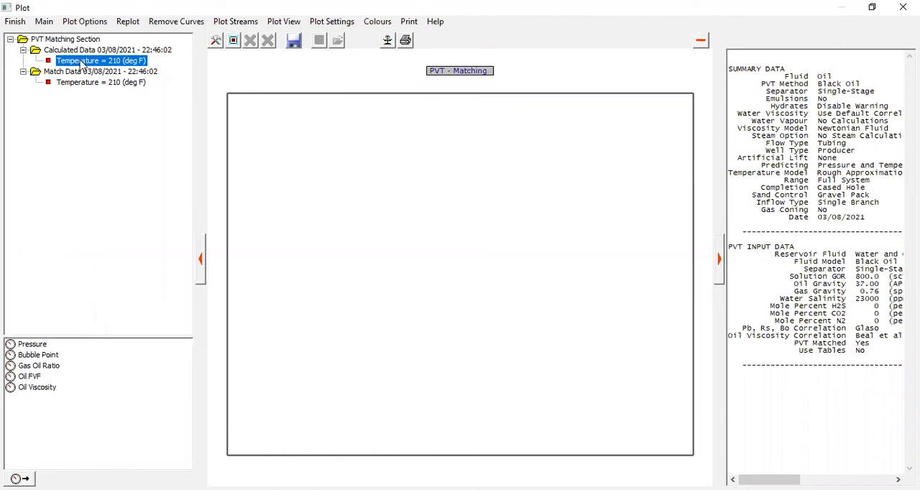
{"action": "left_click", "coordinate": [39, 366]}
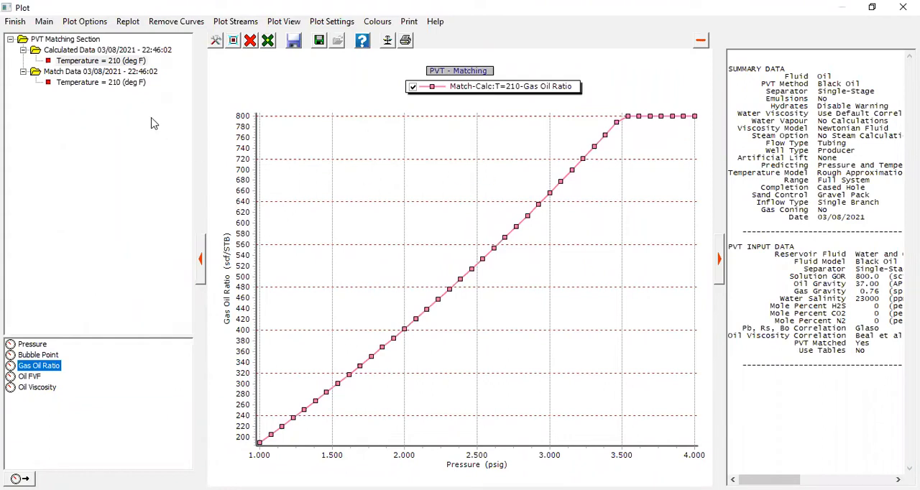
{"action": "left_click", "coordinate": [107, 90]}
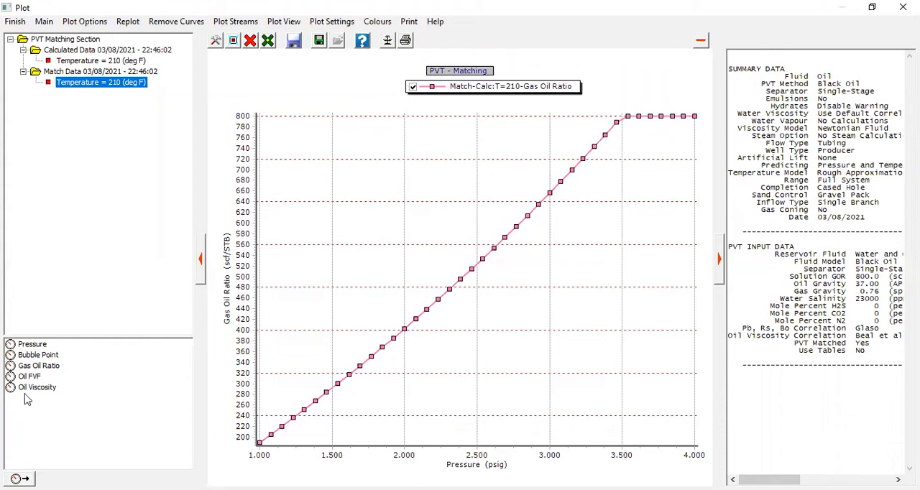
{"action": "left_click", "coordinate": [50, 368]}
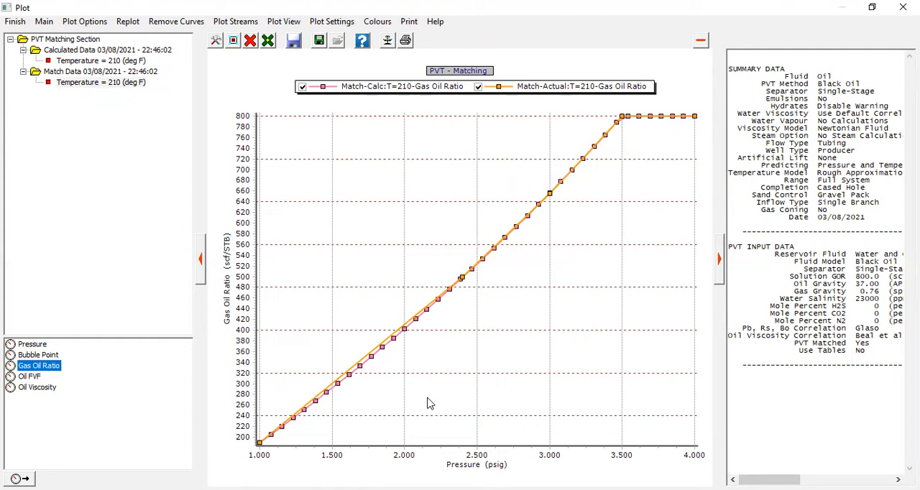
{"action": "left_click_drag", "start_coordinate": [275, 255], "coordinate": [485, 430]}
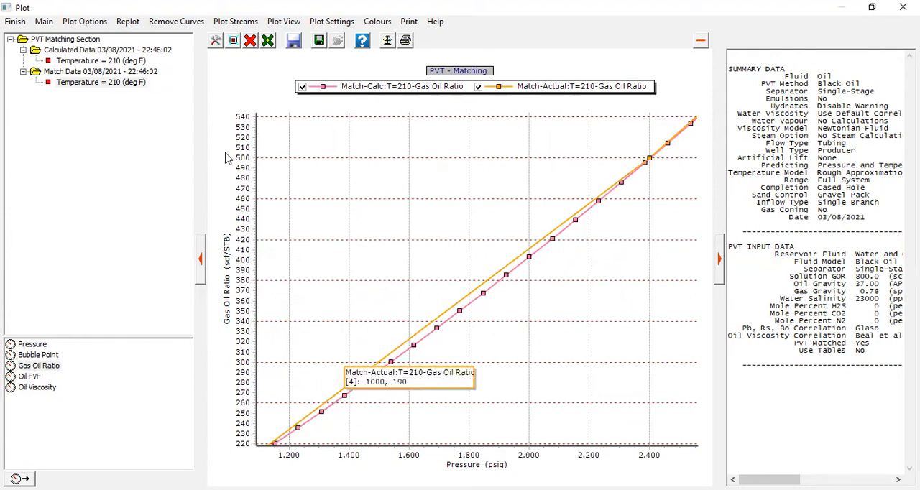
{"action": "left_click", "coordinate": [128, 21]}
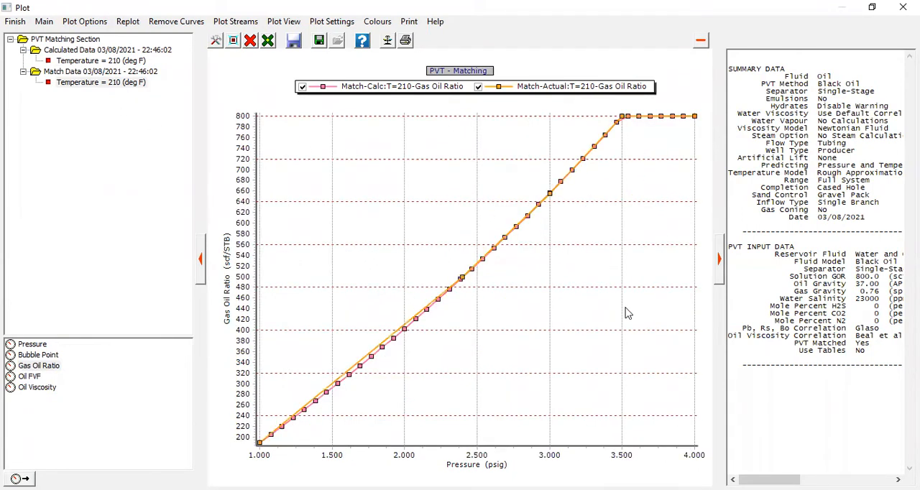
- Clear all curves and compare the calculated and match data oil FVF curves at 210 deg F
{"action": "left_click", "coordinate": [251, 41]}
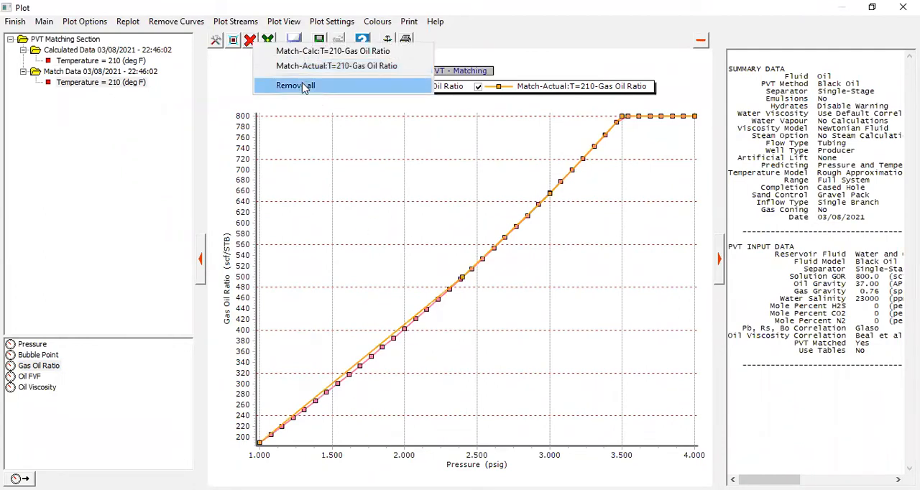
{"action": "left_click", "coordinate": [302, 86]}
{"action": "left_click", "coordinate": [30, 378]}
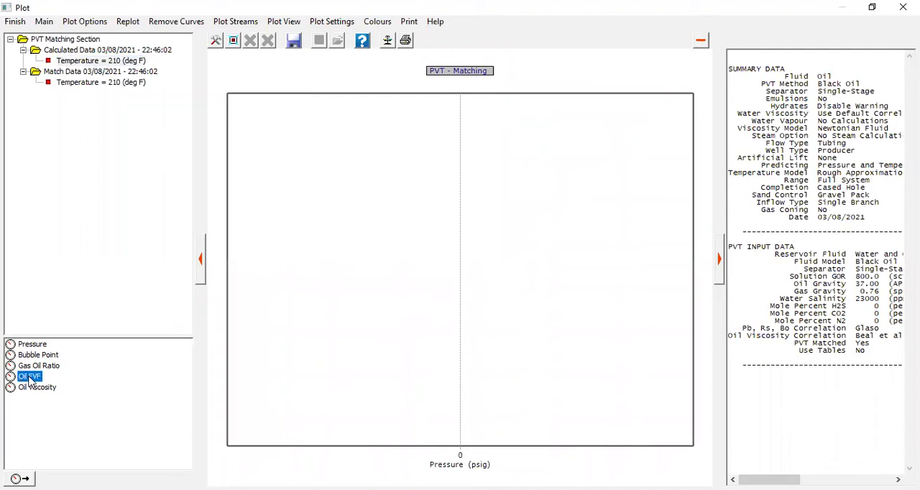
{"action": "mouse_move", "coordinate": [643, 123]}
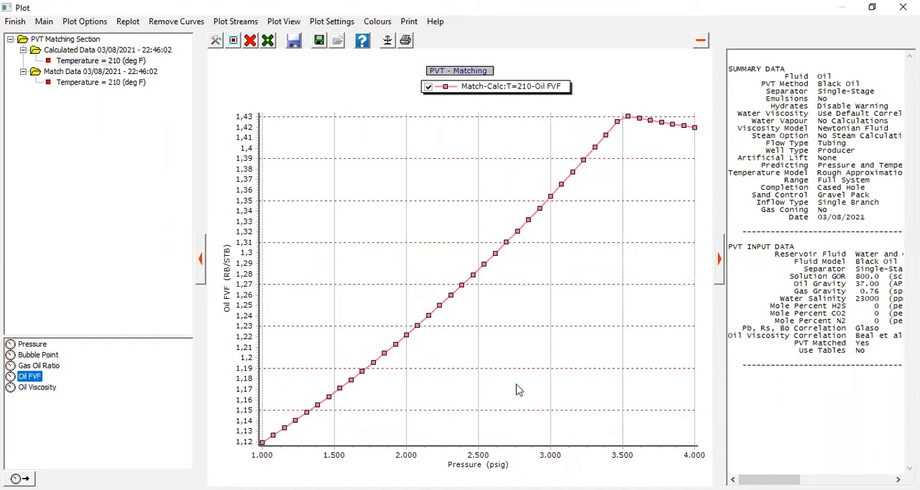
{"action": "left_click", "coordinate": [101, 83]}
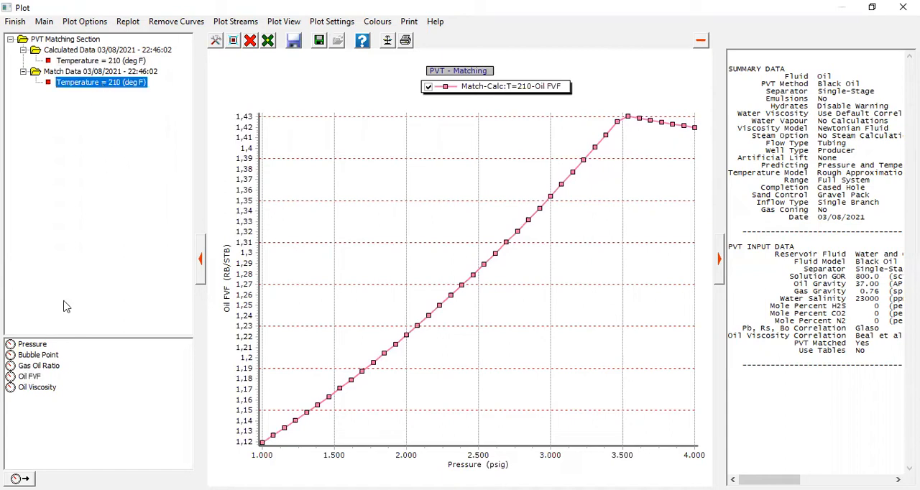
{"action": "left_click", "coordinate": [28, 378]}
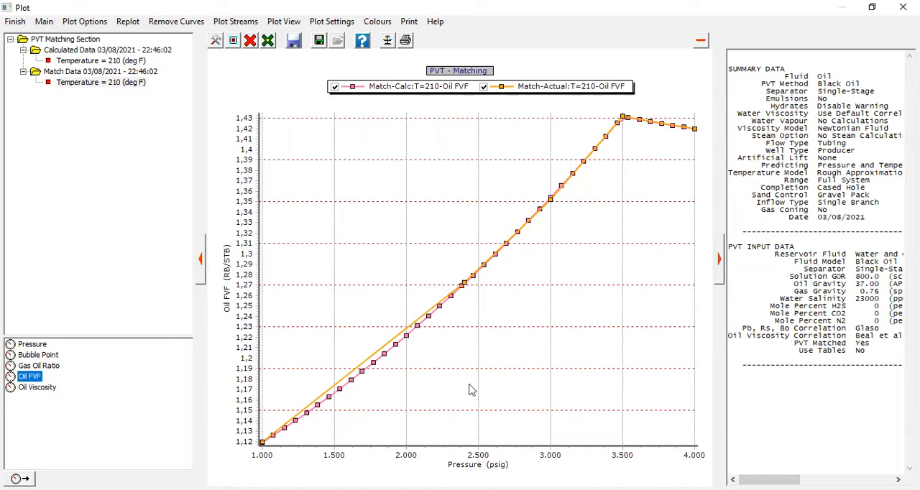
{"action": "left_click_drag", "start_coordinate": [269, 262], "coordinate": [467, 443]}
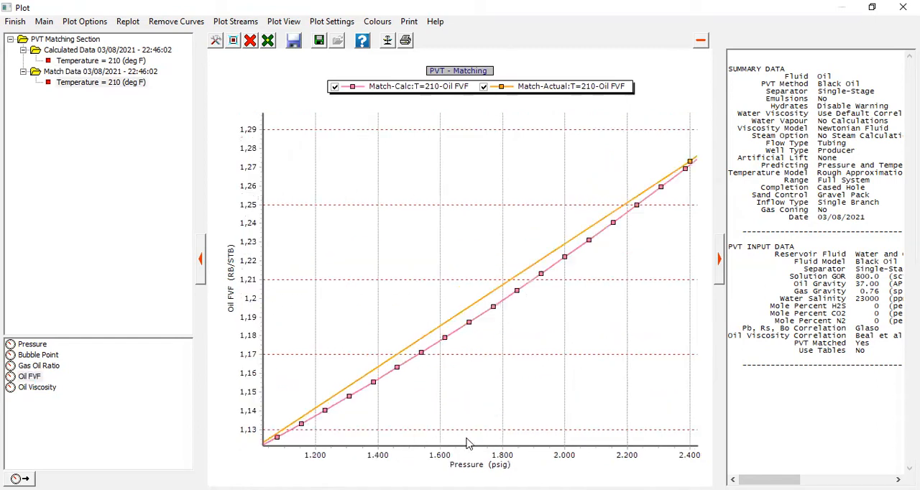
{"action": "left_click", "coordinate": [128, 23]}
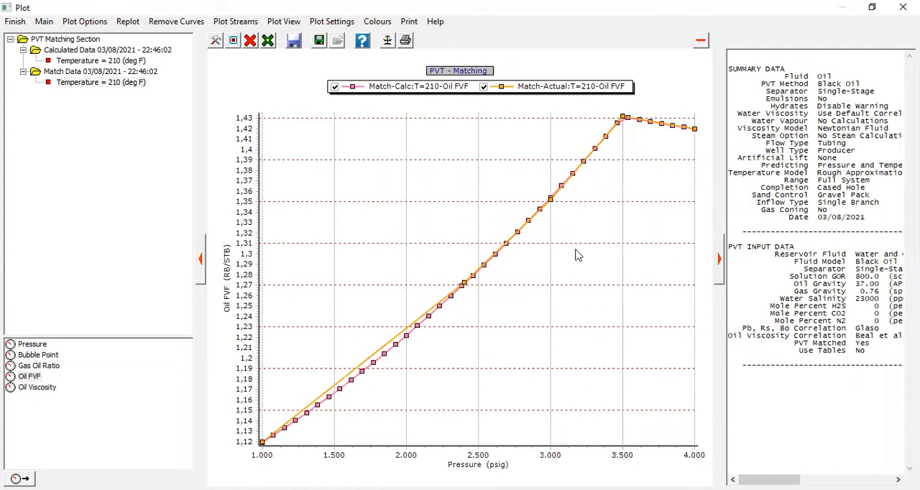
- Clear all curves, plot calculated and match data oil viscosity at 210 deg F, and toggle the curves' visibility to compare them
{"action": "mouse_move", "coordinate": [486, 267]}
{"action": "left_click", "coordinate": [250, 40]}
{"action": "left_click", "coordinate": [287, 88]}
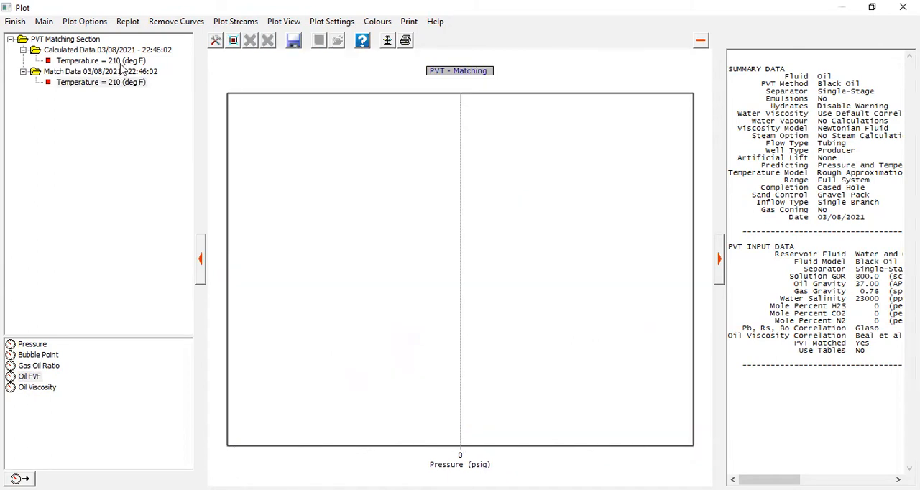
{"action": "left_click", "coordinate": [119, 62]}
{"action": "left_click", "coordinate": [38, 389]}
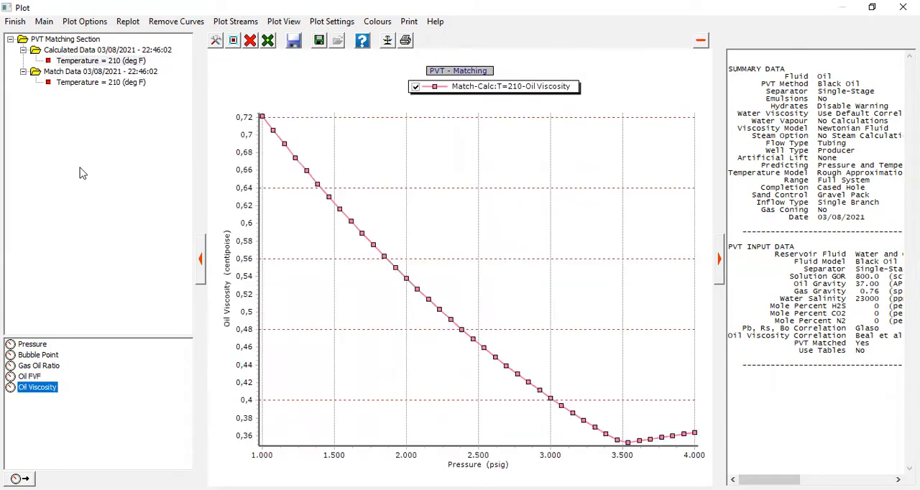
{"action": "left_click", "coordinate": [97, 83]}
{"action": "left_click", "coordinate": [40, 387]}
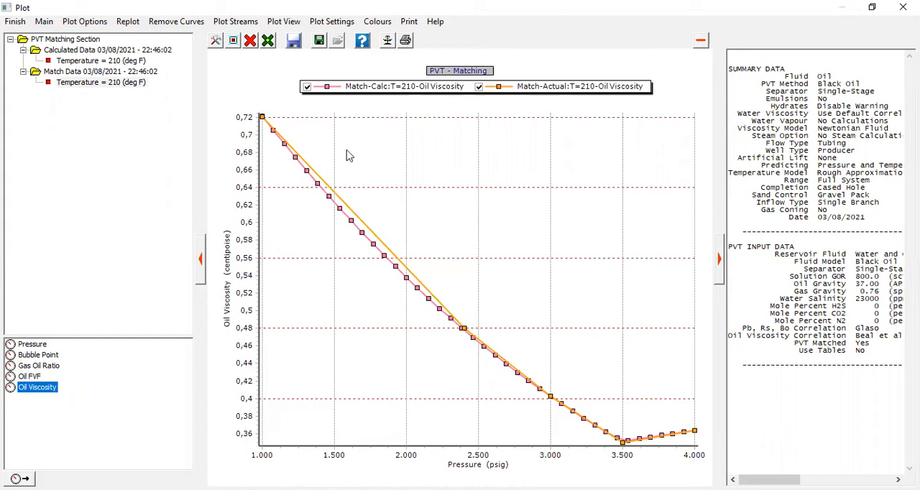
{"action": "left_click", "coordinate": [307, 88]}
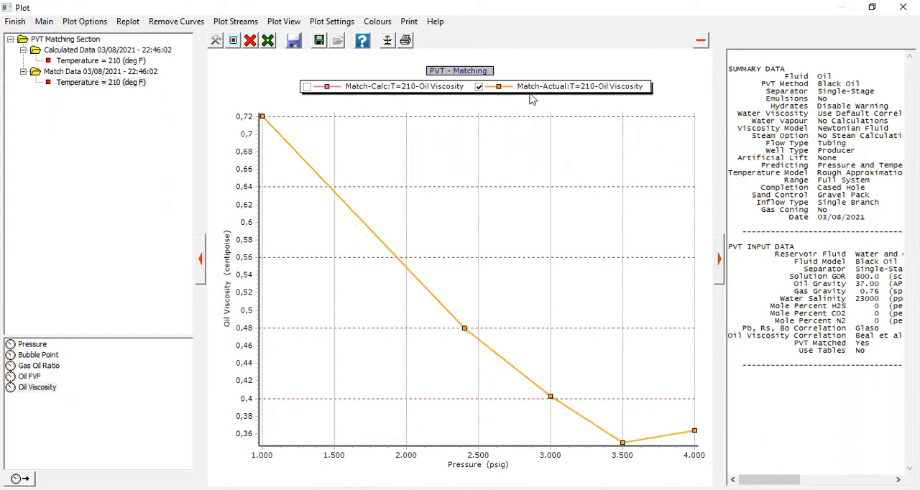
{"action": "left_click", "coordinate": [479, 87]}
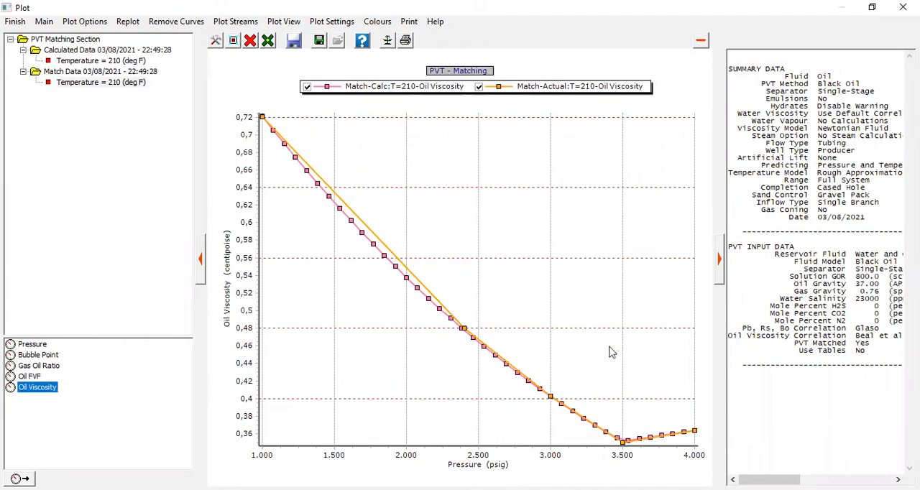
- Check the selected Pb, Rs, Bo and oil viscosity correlations in the plot's PVT input summary, and close the plot
{"action": "left_click_drag", "start_coordinate": [763, 480], "coordinate": [759, 480]}
{"action": "left_click_drag", "start_coordinate": [742, 329], "coordinate": [884, 328]}
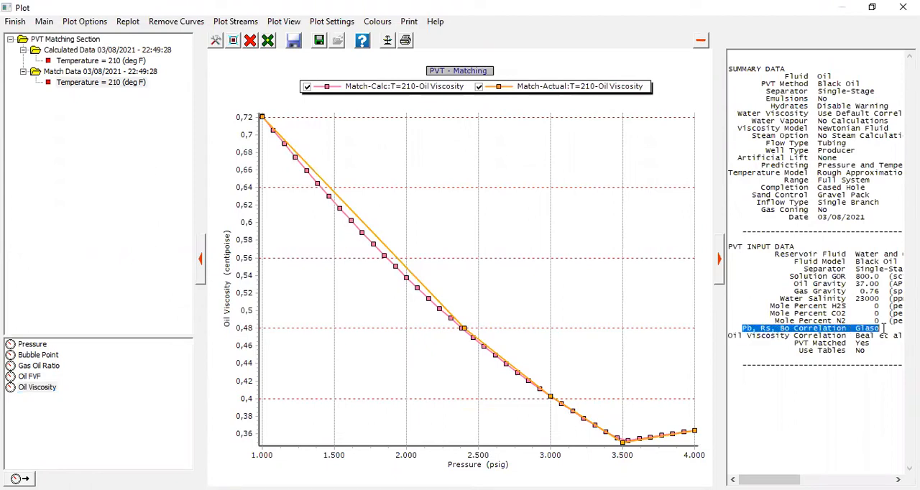
{"action": "left_click_drag", "start_coordinate": [738, 336], "coordinate": [860, 337]}
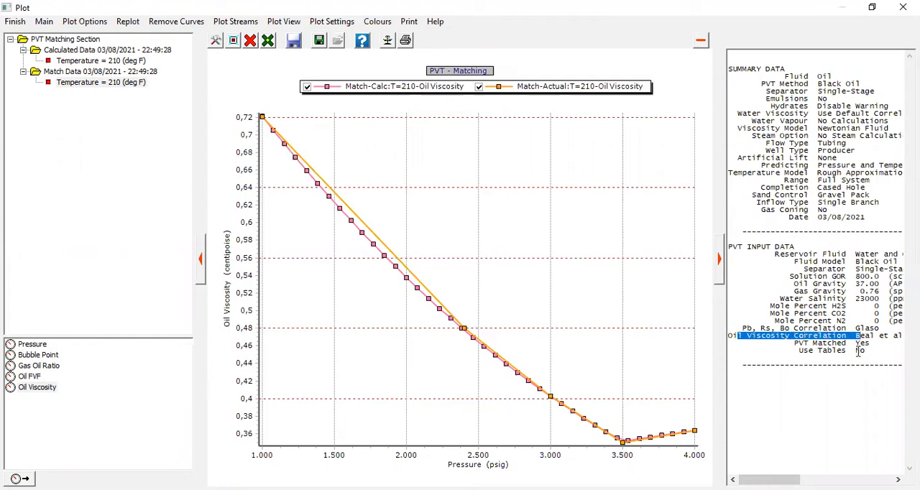
{"action": "left_click", "coordinate": [16, 23]}
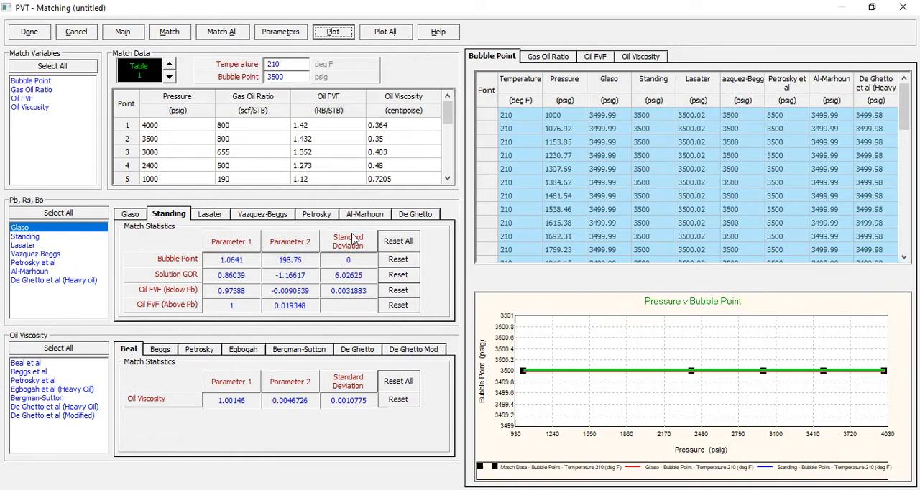
- Review the match statistics of each Pb, Rs, Bo correlation from Glaso through De Ghetto
{"action": "left_click", "coordinate": [141, 214]}
{"action": "left_click", "coordinate": [198, 215]}
{"action": "left_click", "coordinate": [252, 215]}
{"action": "left_click", "coordinate": [317, 215]}
{"action": "left_click", "coordinate": [365, 215]}
{"action": "left_click", "coordinate": [421, 215]}
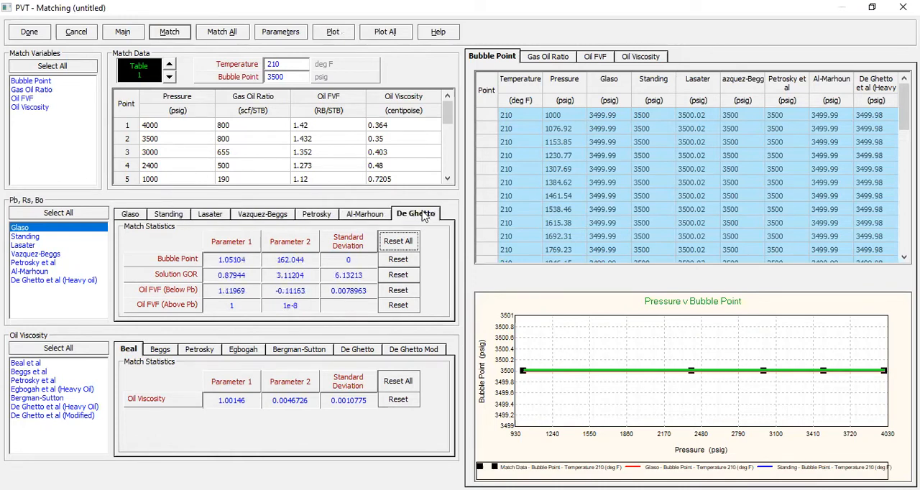
- Plot all correlations together and magnify the bubble point comparison around the match data points
{"action": "left_click", "coordinate": [382, 34]}
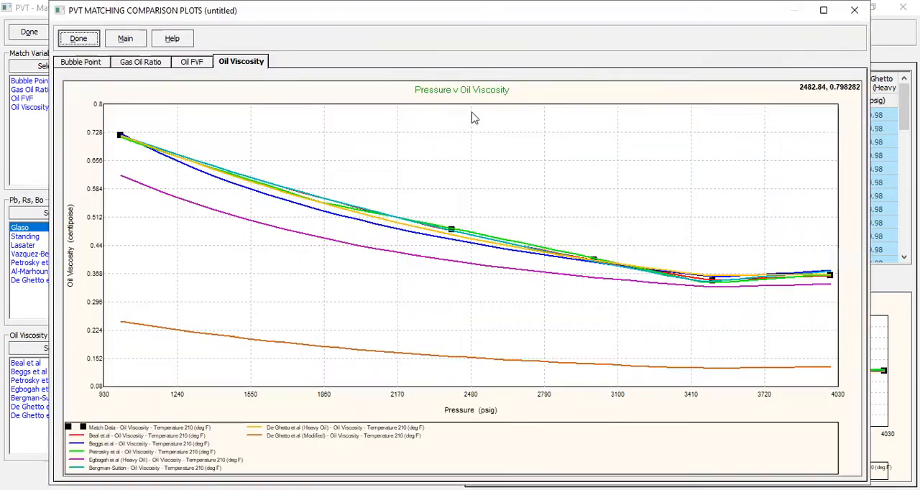
{"action": "left_click", "coordinate": [83, 63]}
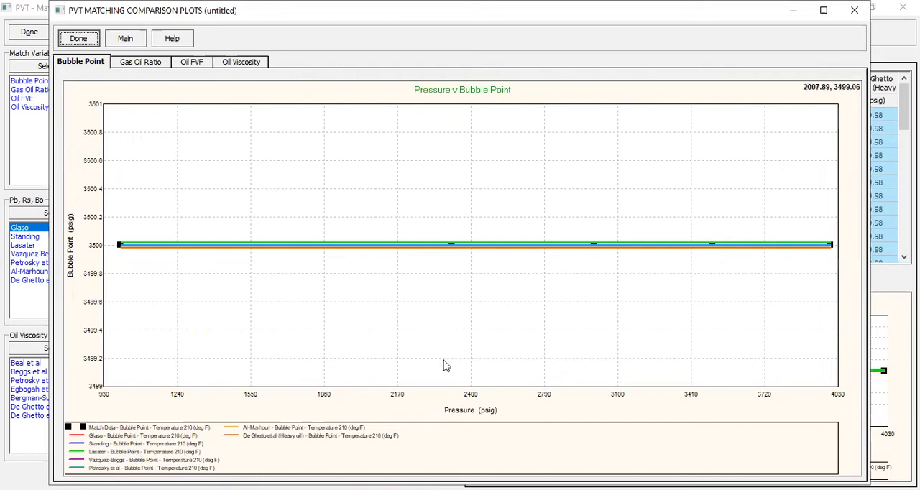
{"action": "left_click_drag", "start_coordinate": [112, 231], "coordinate": [838, 263]}
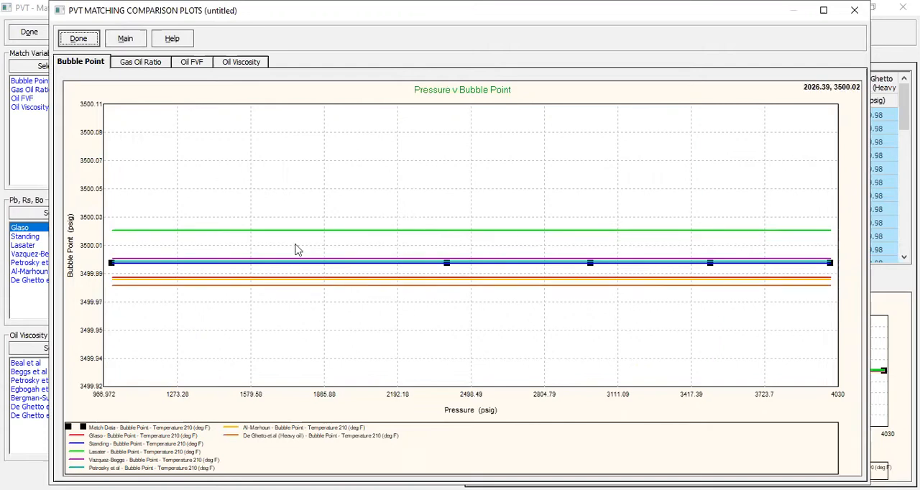
{"action": "left_click_drag", "start_coordinate": [109, 220], "coordinate": [841, 312]}
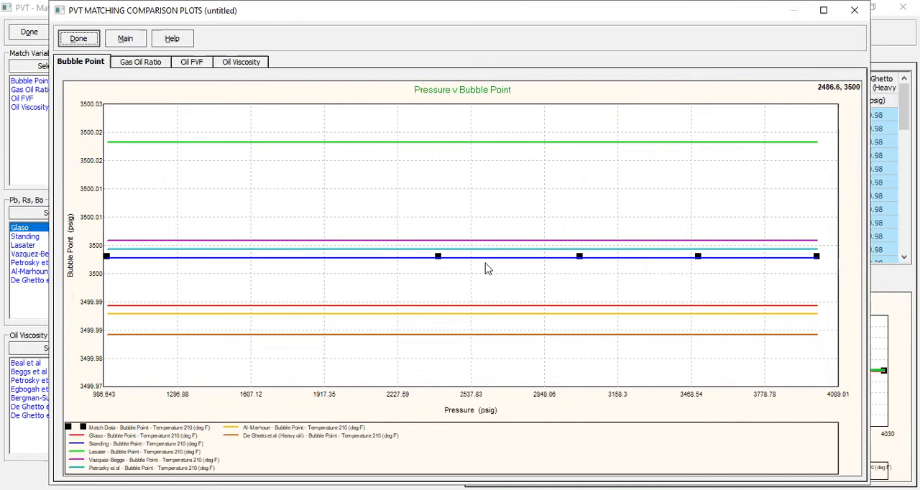
{"action": "left_click_drag", "start_coordinate": [177, 132], "coordinate": [768, 368]}
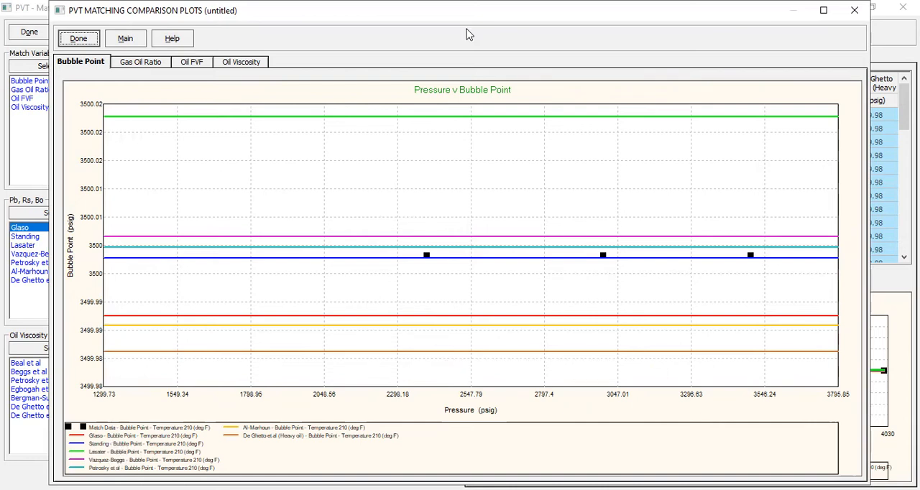
- Compare the gas oil ratio curves of all correlations, magnified around the match data point near 2400 psig
{"action": "left_click", "coordinate": [144, 65]}
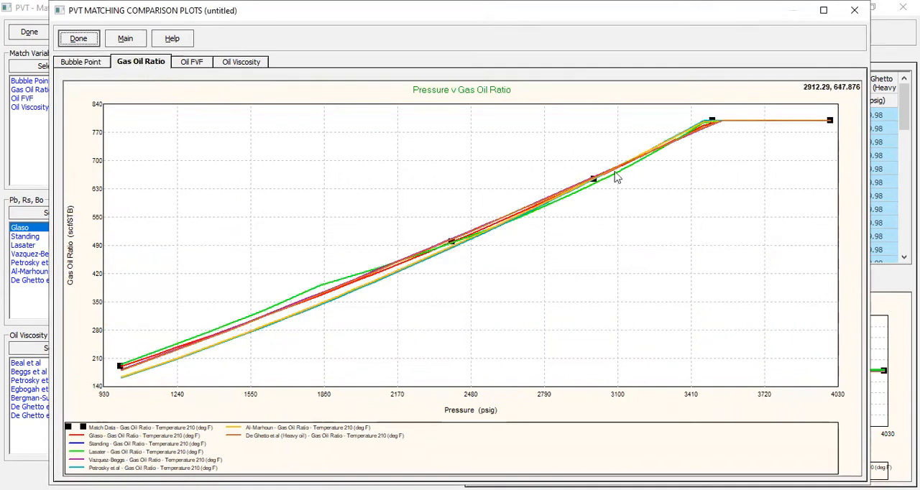
{"action": "left_click_drag", "start_coordinate": [113, 208], "coordinate": [547, 391]}
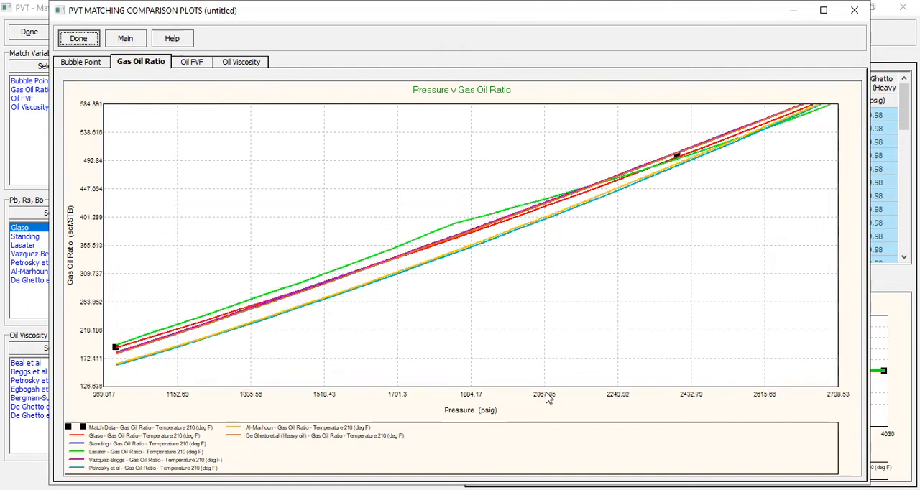
{"action": "left_click_drag", "start_coordinate": [113, 149], "coordinate": [711, 393]}
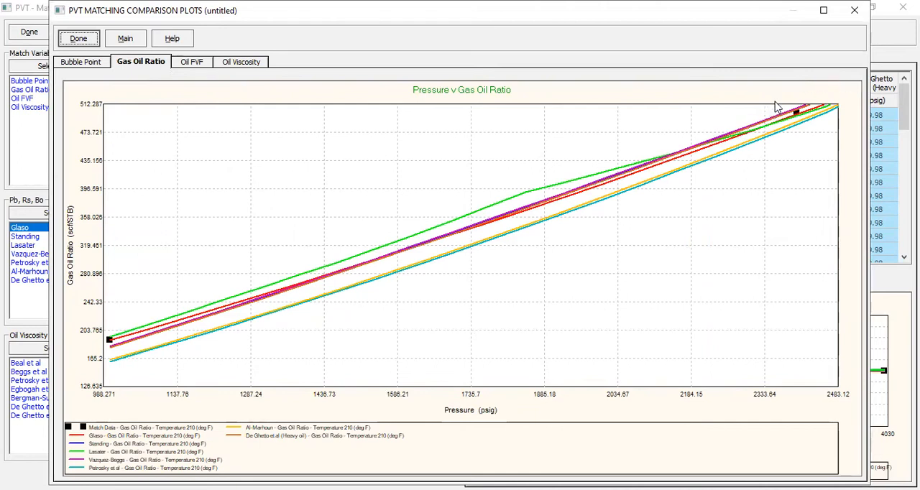
{"action": "left_click_drag", "start_coordinate": [774, 106], "coordinate": [821, 147]}
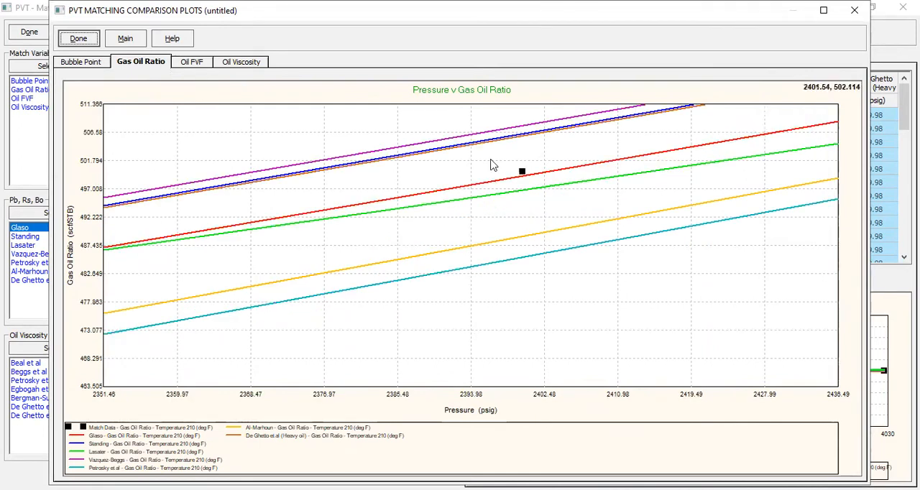
{"action": "left_click_drag", "start_coordinate": [461, 111], "coordinate": [582, 276]}
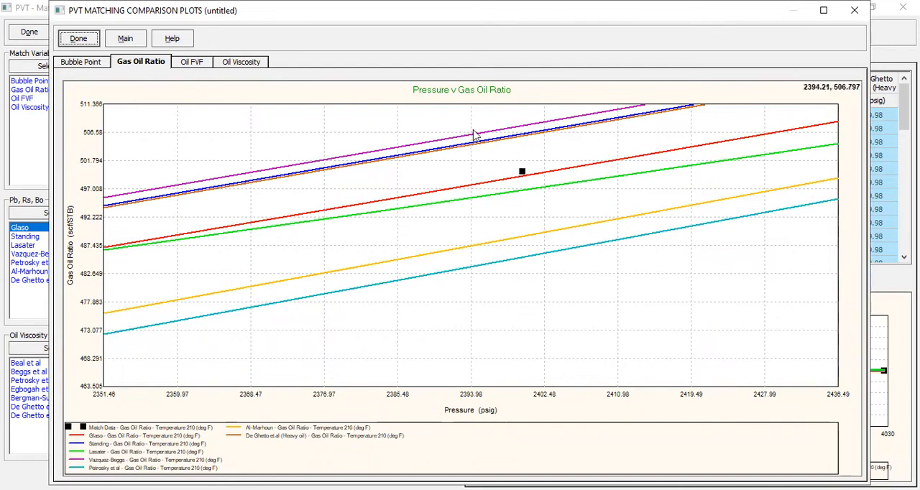
{"action": "left_click_drag", "start_coordinate": [548, 216], "coordinate": [557, 277]}
{"action": "left_click_drag", "start_coordinate": [468, 117], "coordinate": [555, 288]}
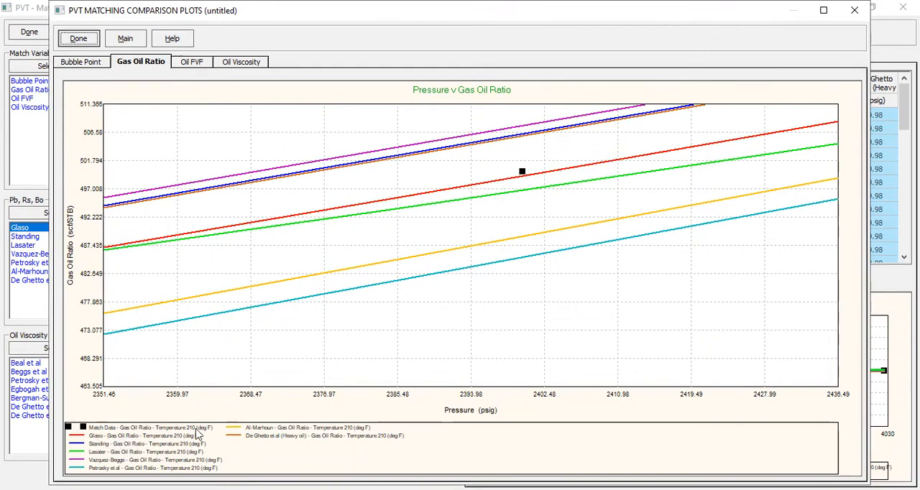
- Compare the oil FVF curves of all correlations in close-up around the match data point near 2400 psig
{"action": "left_click", "coordinate": [196, 64]}
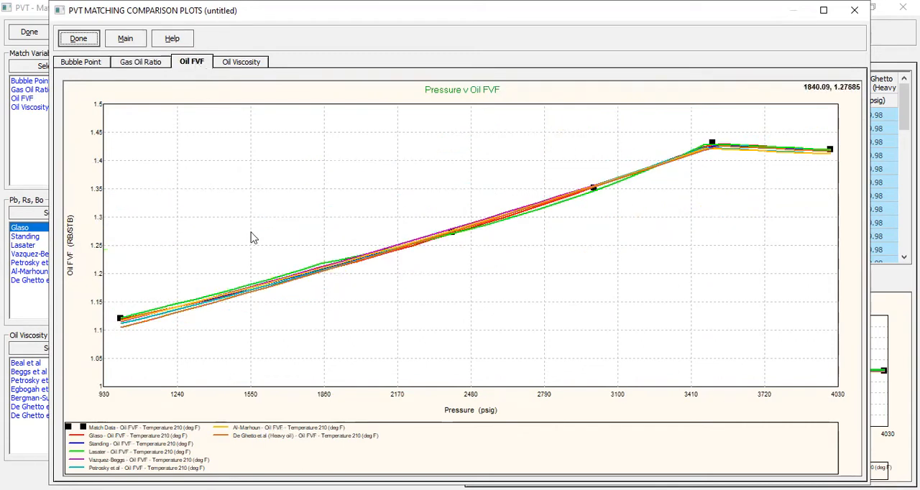
{"action": "left_click_drag", "start_coordinate": [424, 147], "coordinate": [616, 271]}
{"action": "left_click_drag", "start_coordinate": [150, 108], "coordinate": [764, 348]}
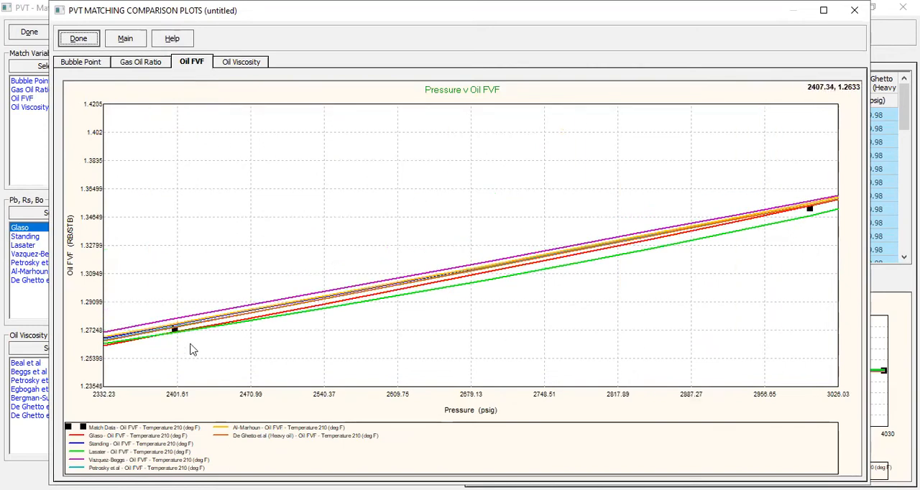
{"action": "left_click_drag", "start_coordinate": [156, 294], "coordinate": [192, 372]}
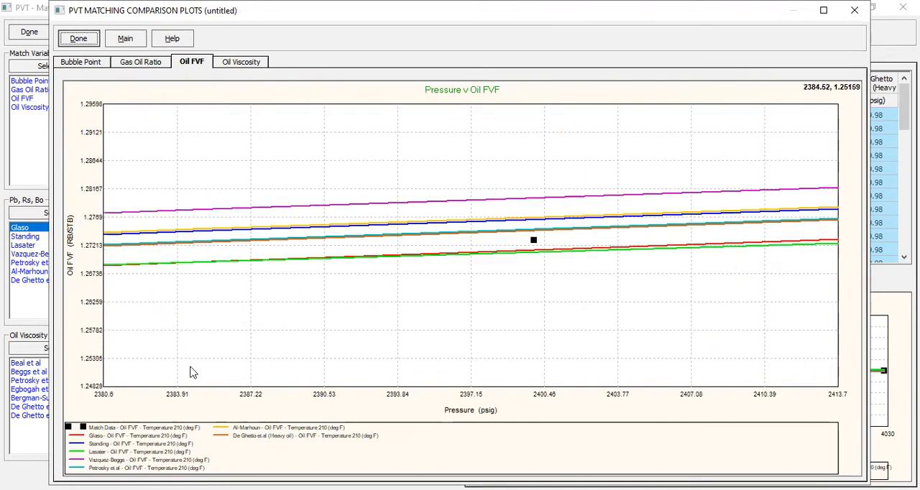
{"action": "left_click_drag", "start_coordinate": [479, 163], "coordinate": [608, 343]}
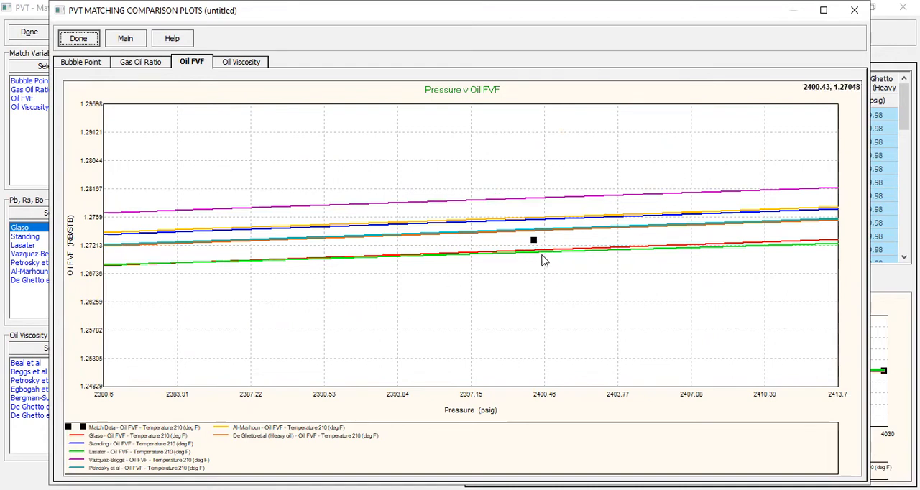
- Compare the oil viscosity curves of all correlations in close-up around the match data point near 2400 psig
{"action": "left_click", "coordinate": [245, 64]}
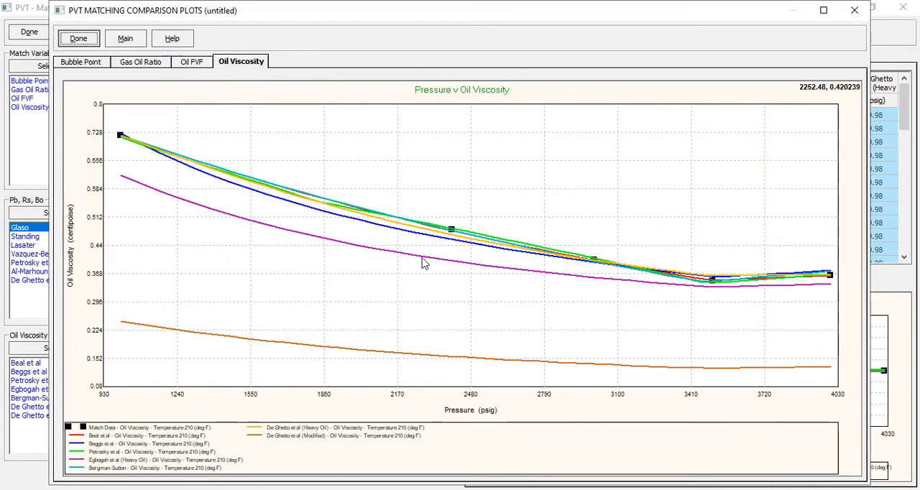
{"action": "left_click_drag", "start_coordinate": [431, 191], "coordinate": [620, 306]}
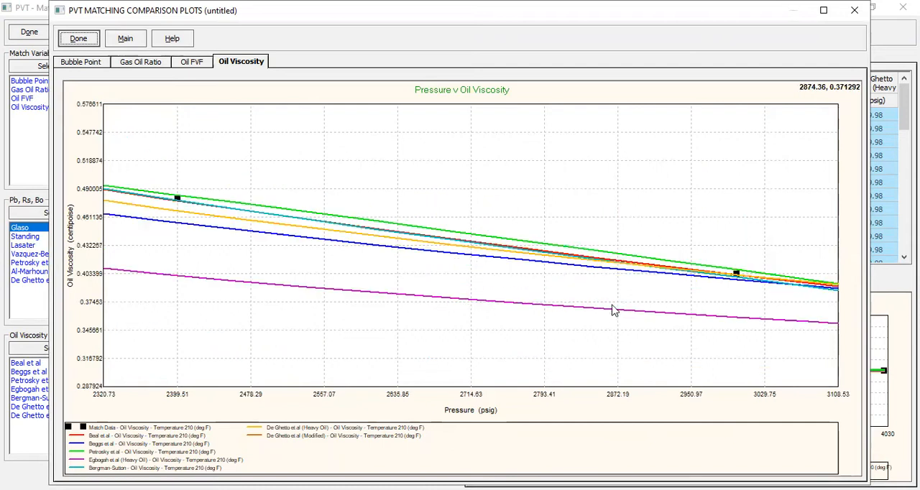
{"action": "left_click_drag", "start_coordinate": [162, 159], "coordinate": [220, 269]}
{"action": "left_click_drag", "start_coordinate": [255, 168], "coordinate": [325, 294]}
{"action": "left_click_drag", "start_coordinate": [278, 177], "coordinate": [332, 304]}
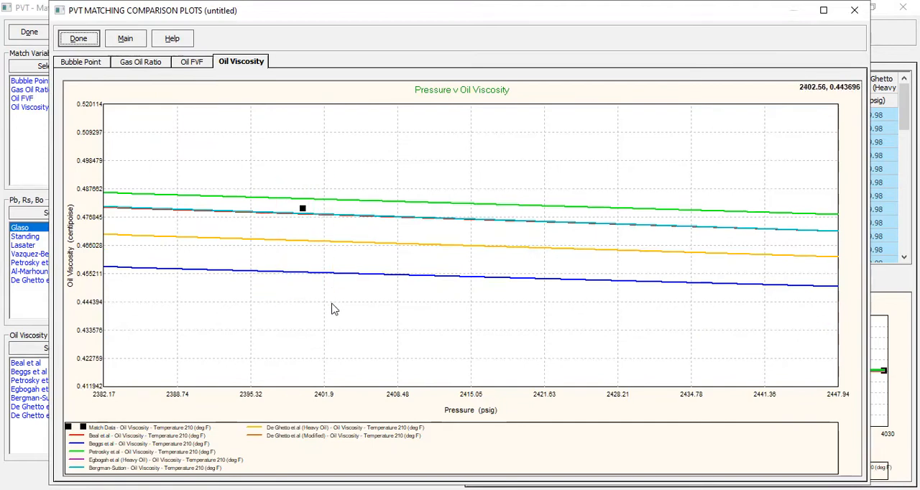
{"action": "left_click_drag", "start_coordinate": [289, 176], "coordinate": [341, 296]}
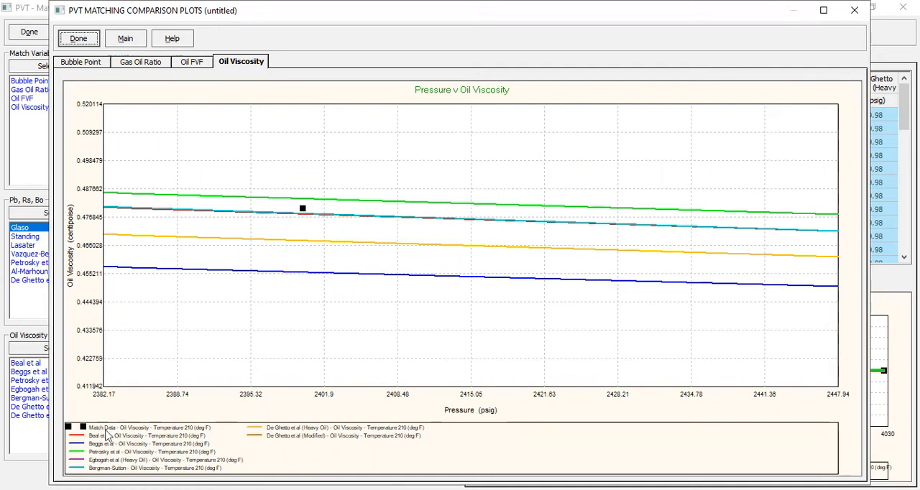
{"action": "left_click_drag", "start_coordinate": [297, 188], "coordinate": [324, 313]}
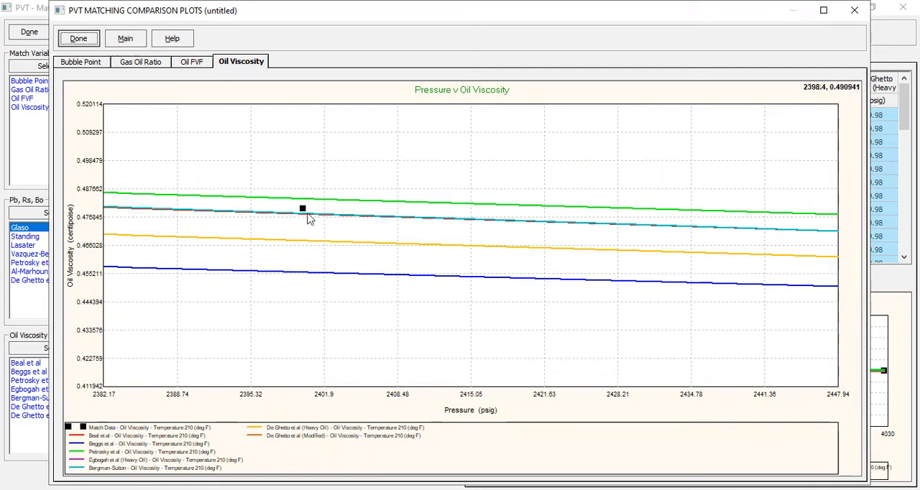
- Recheck the bubble point comparison and close the comparison plots
{"action": "left_click", "coordinate": [158, 66]}
{"action": "left_click", "coordinate": [90, 64]}
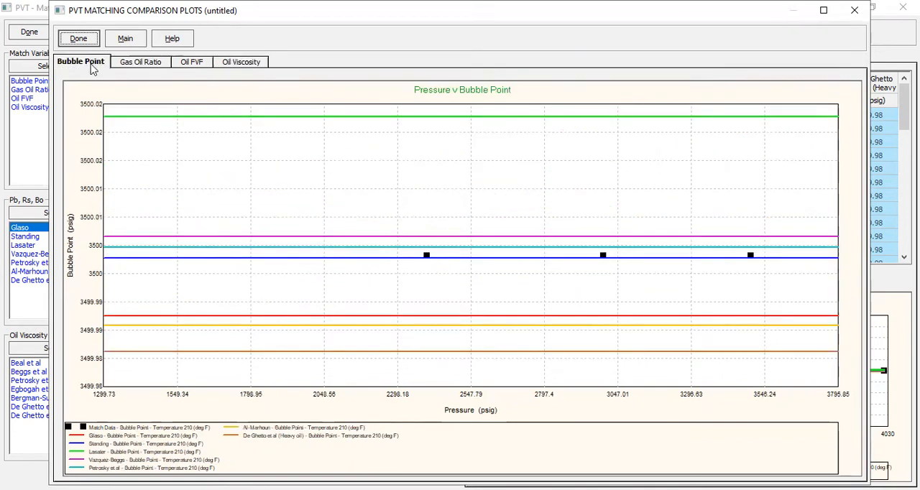
{"action": "left_click", "coordinate": [80, 40]}
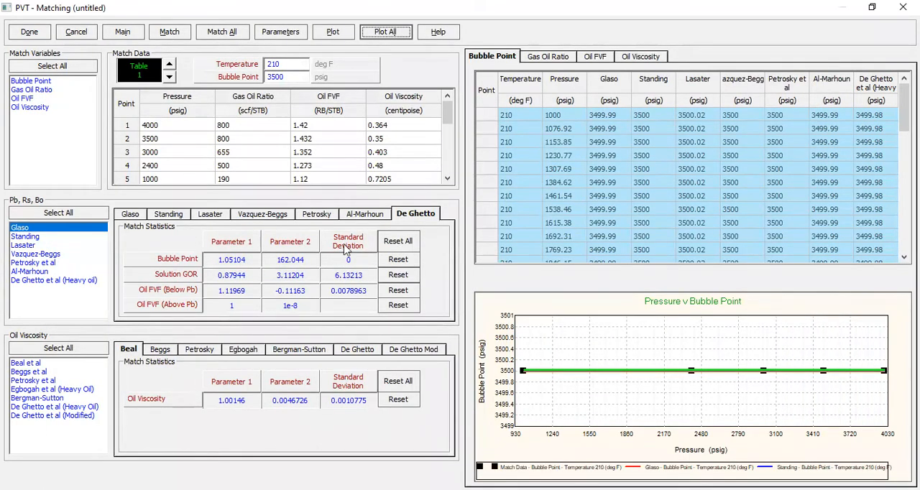
- Compare the parameters and standard deviations of the Pb, Rs, Bo correlations, especially Glaso against Standing, and inspect the calculated bubble point table
{"action": "left_click", "coordinate": [367, 218]}
{"action": "left_click", "coordinate": [330, 218]}
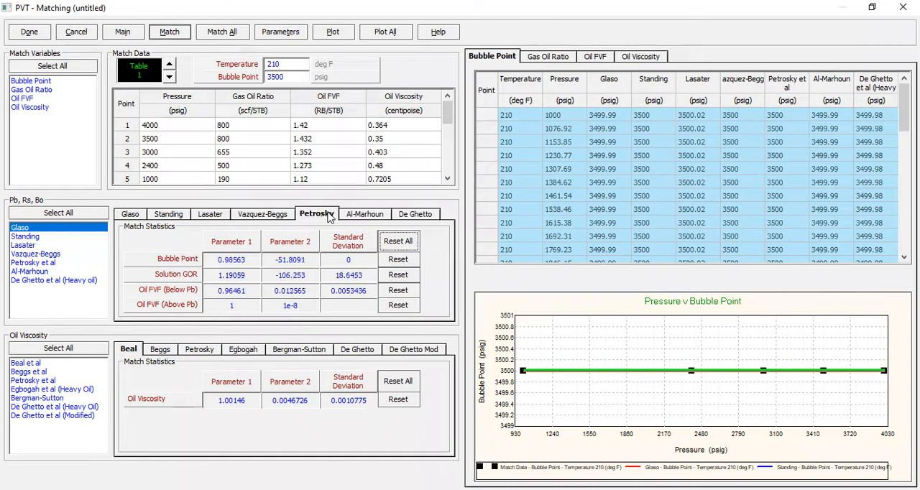
{"action": "left_click", "coordinate": [285, 218]}
{"action": "left_click", "coordinate": [204, 218]}
{"action": "left_click", "coordinate": [170, 220]}
{"action": "left_click", "coordinate": [129, 218]}
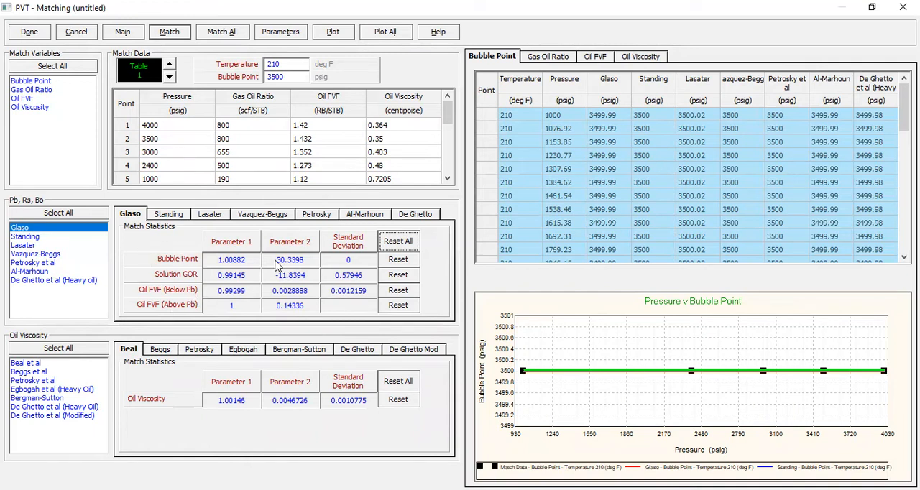
{"action": "left_click", "coordinate": [177, 218]}
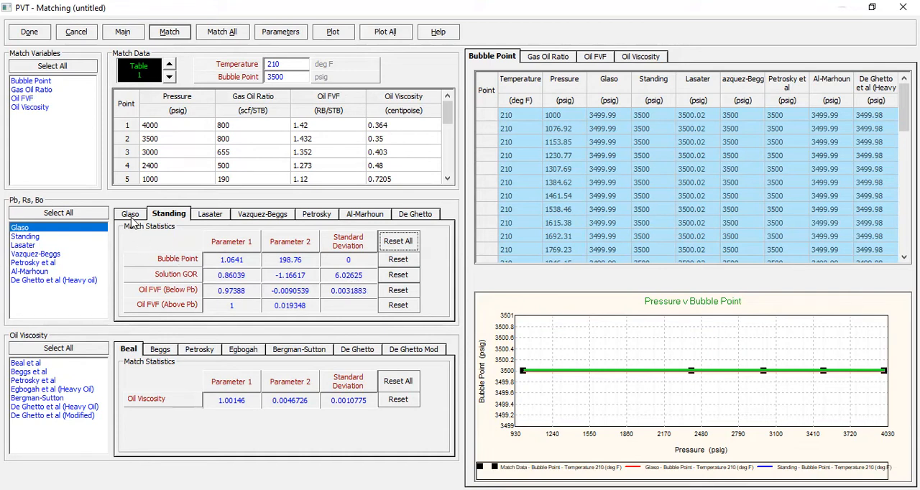
{"action": "left_click", "coordinate": [134, 217]}
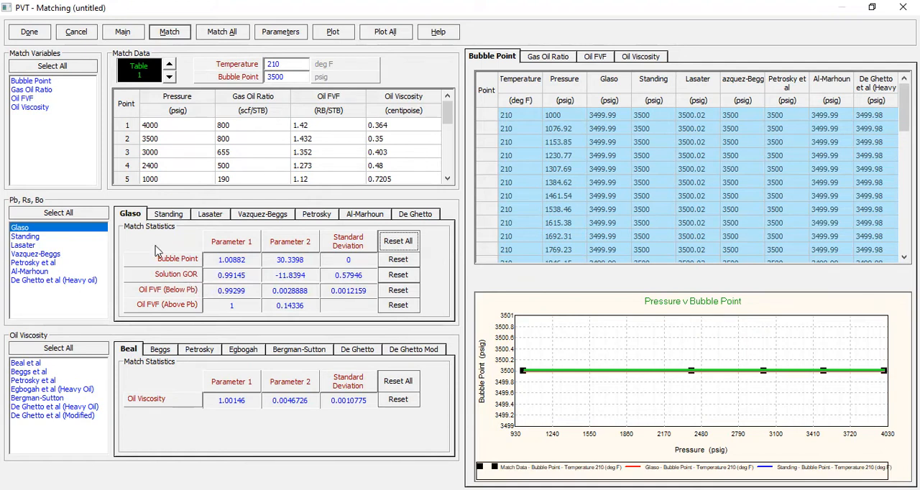
{"action": "left_click", "coordinate": [166, 217]}
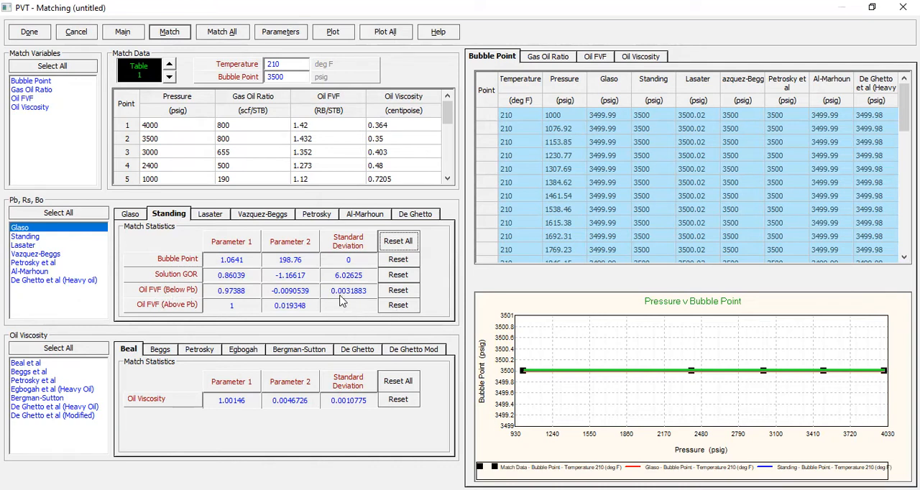
{"action": "left_click", "coordinate": [131, 215]}
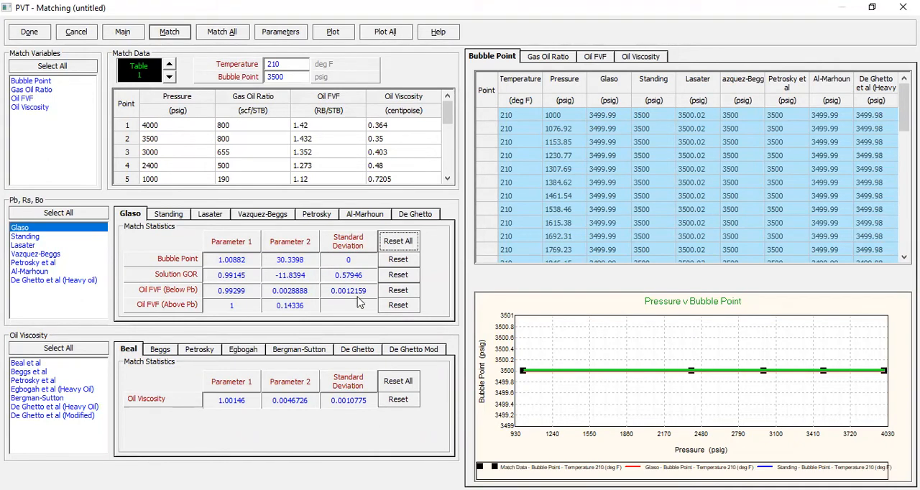
{"action": "left_click_drag", "start_coordinate": [904, 108], "coordinate": [892, 253]}
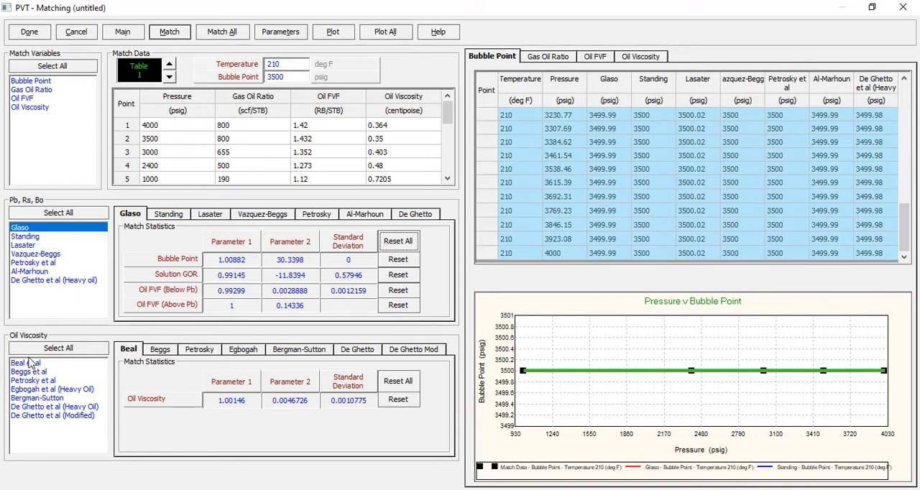
- Finish PVT matching and accept the matched PVT input data with the Glaso and Beal et al correlations
{"action": "left_click", "coordinate": [26, 37]}
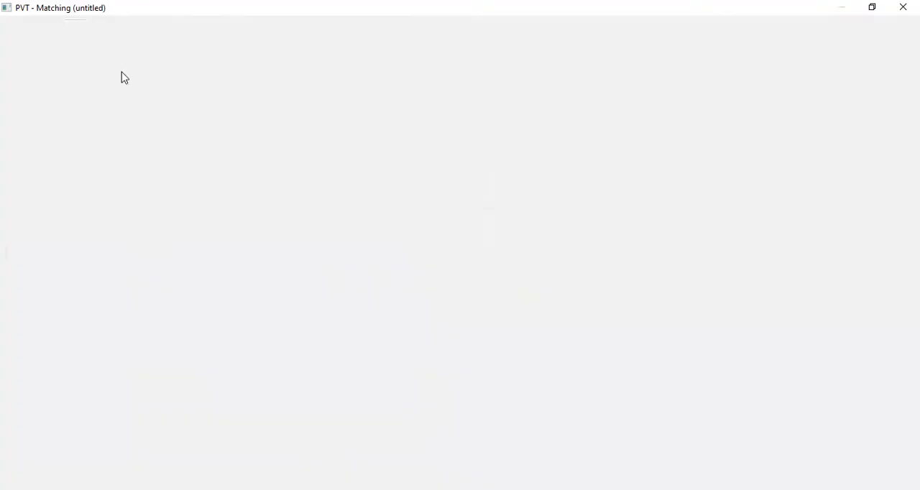
{"action": "left_click", "coordinate": [183, 37]}
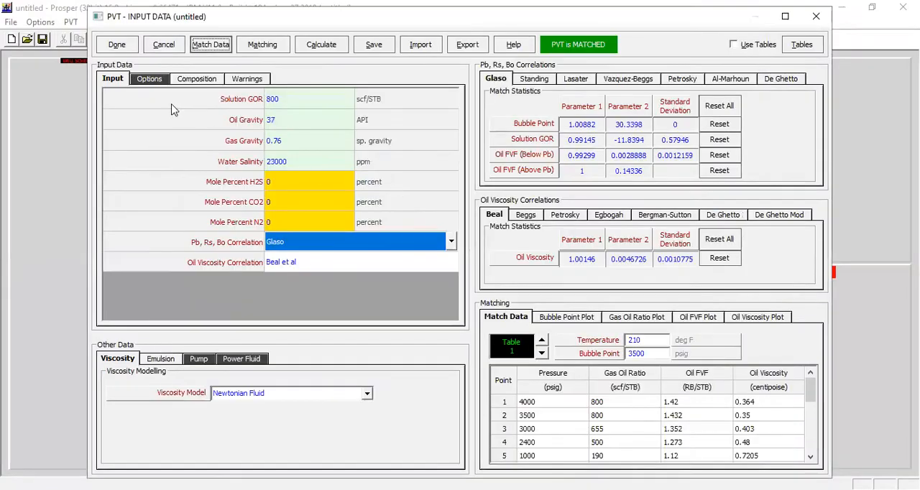
{"action": "left_click", "coordinate": [117, 44]}
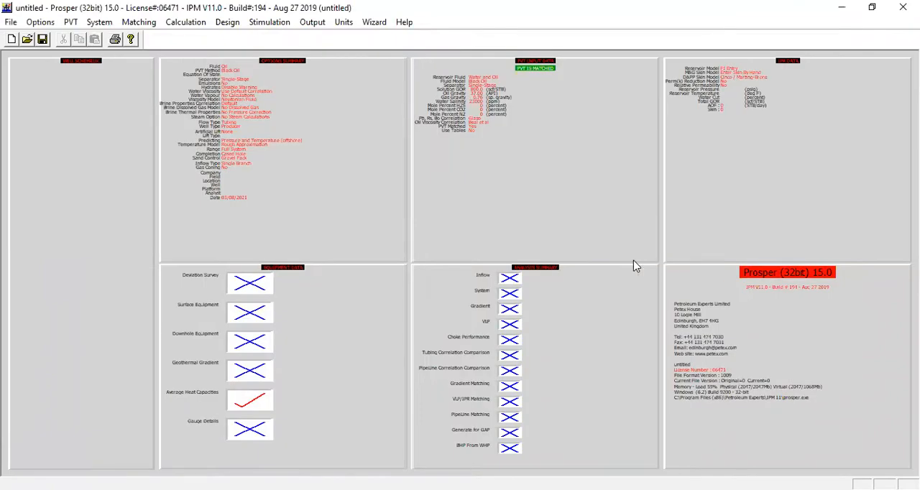